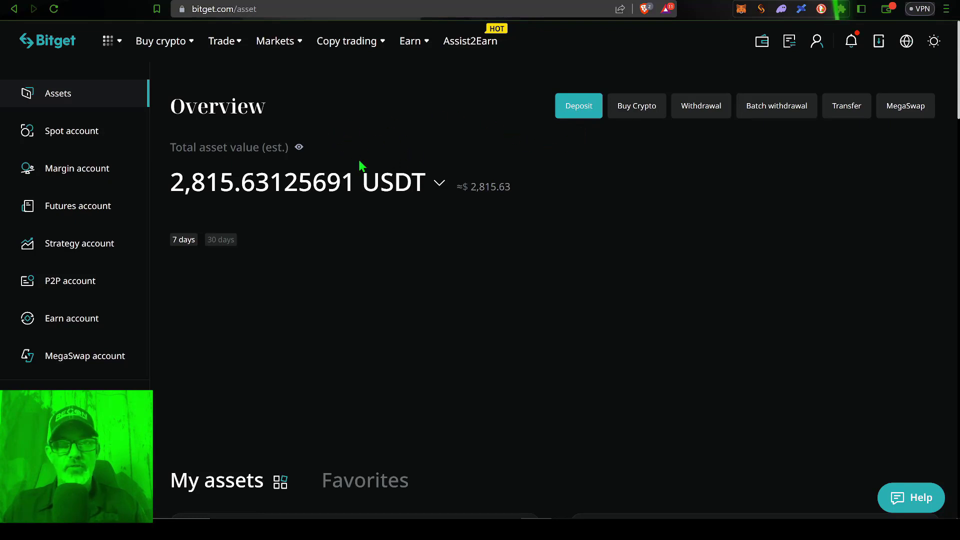
Step: Go to Bitget's Trading bots page for BTC/USDT from the Trade menu
mouse_move(220, 47)
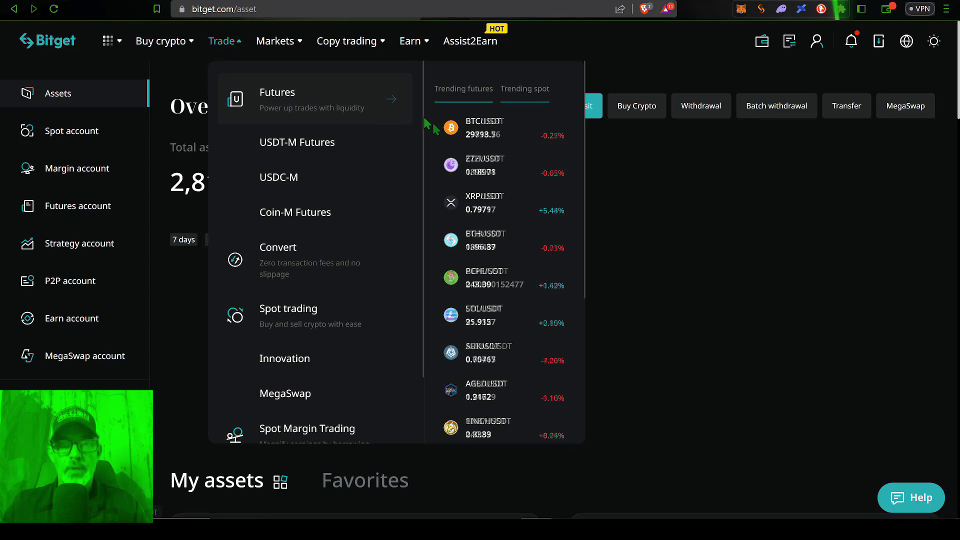
scroll(413, 260, down, 3)
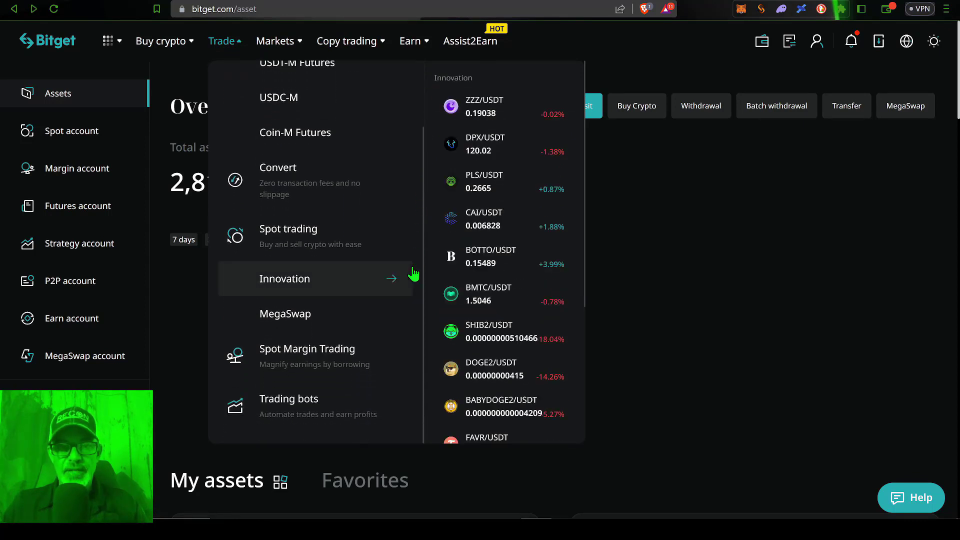
mouse_move(279, 401)
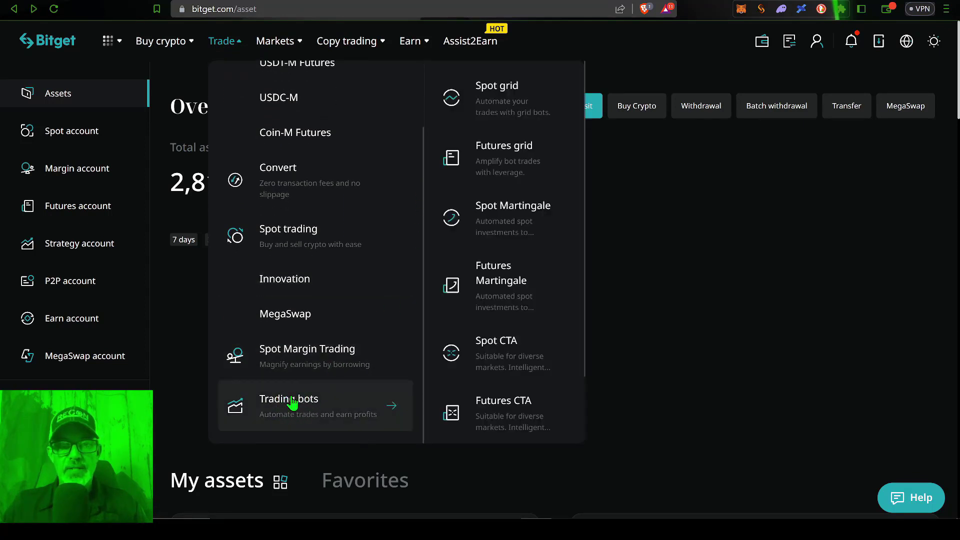
click(307, 407)
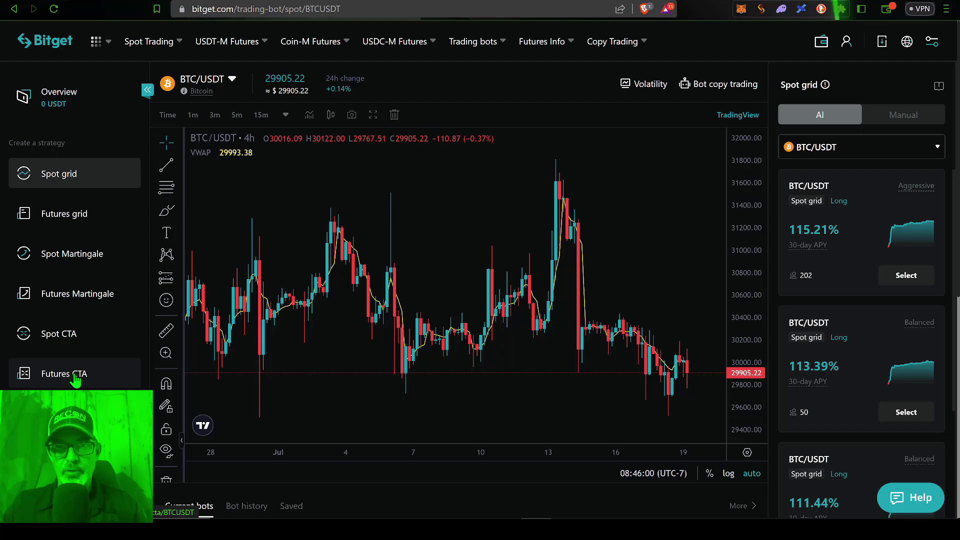
Step: Open Futures CTA and highlight 'quantitative strategies' and 'Commodity Trading Advisor' in the CTA article
click(76, 380)
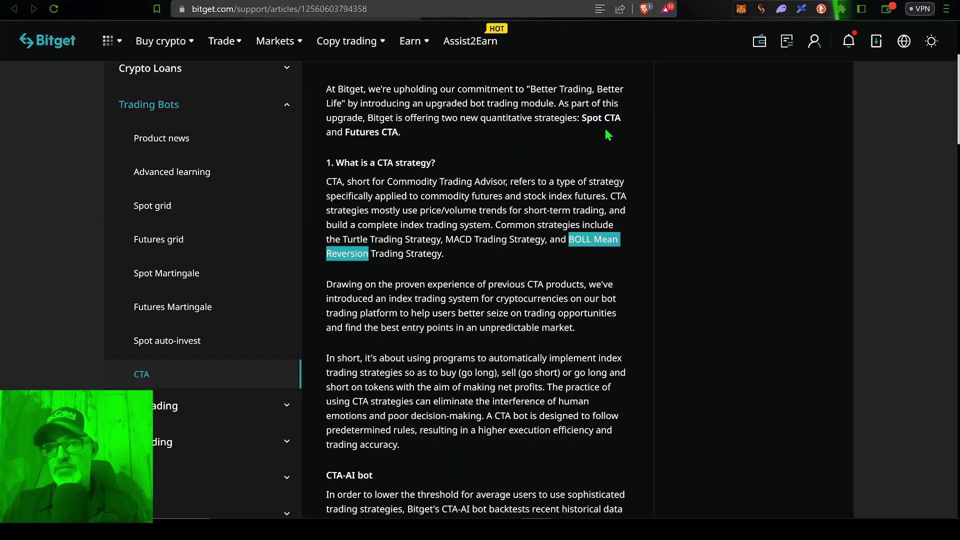
click(575, 138)
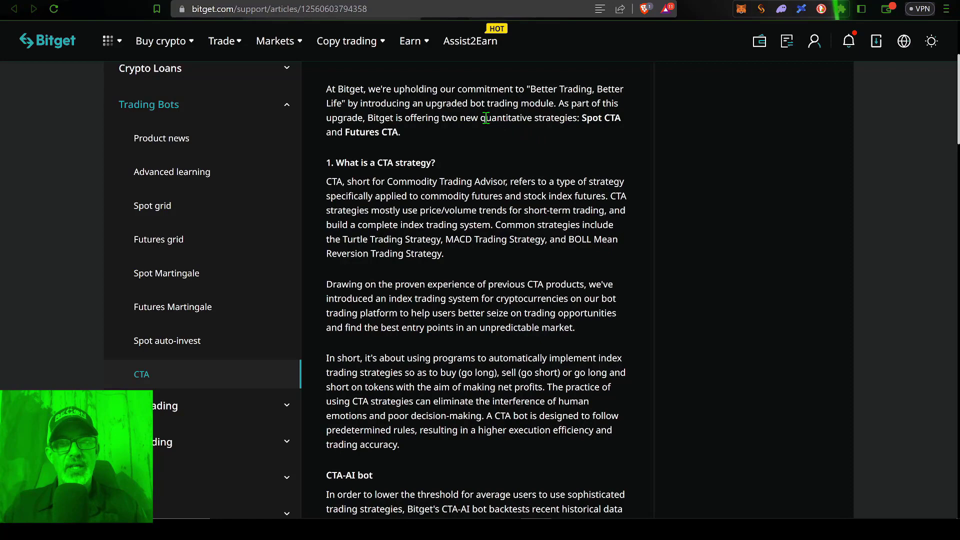
drag(573, 119, 480, 119)
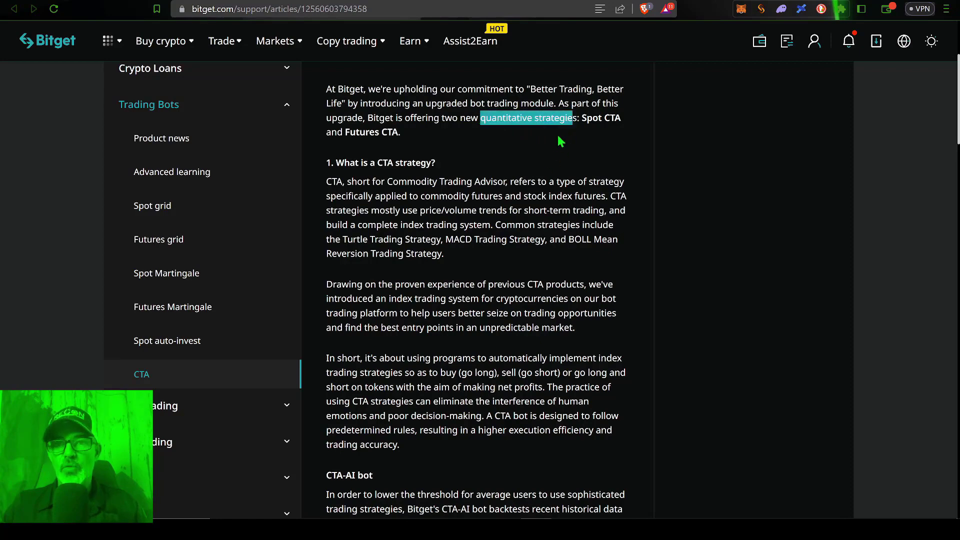
click(387, 181)
drag(386, 181, 509, 181)
click(492, 225)
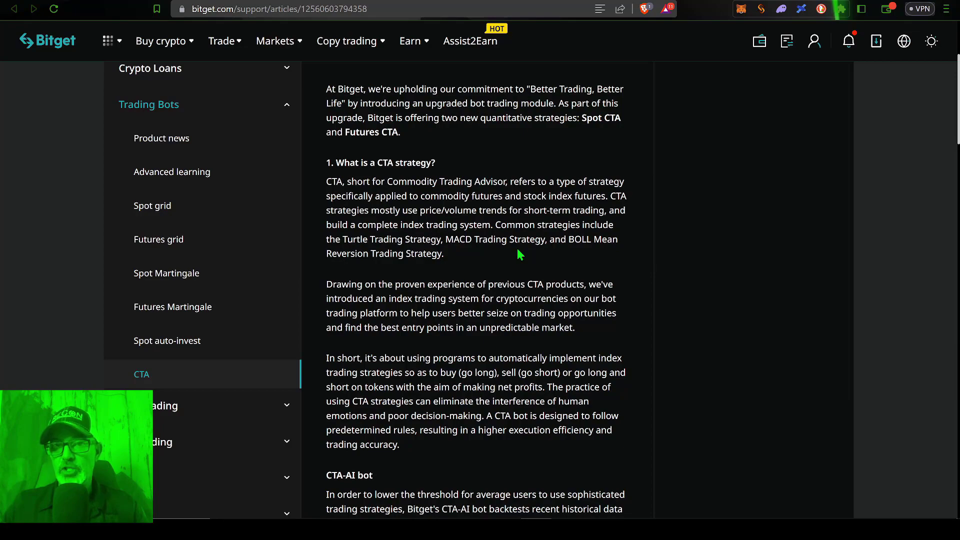
Step: Read further down the article and highlight 'AI bot' in the CTA-AI bot heading
scroll(519, 255, down, 3)
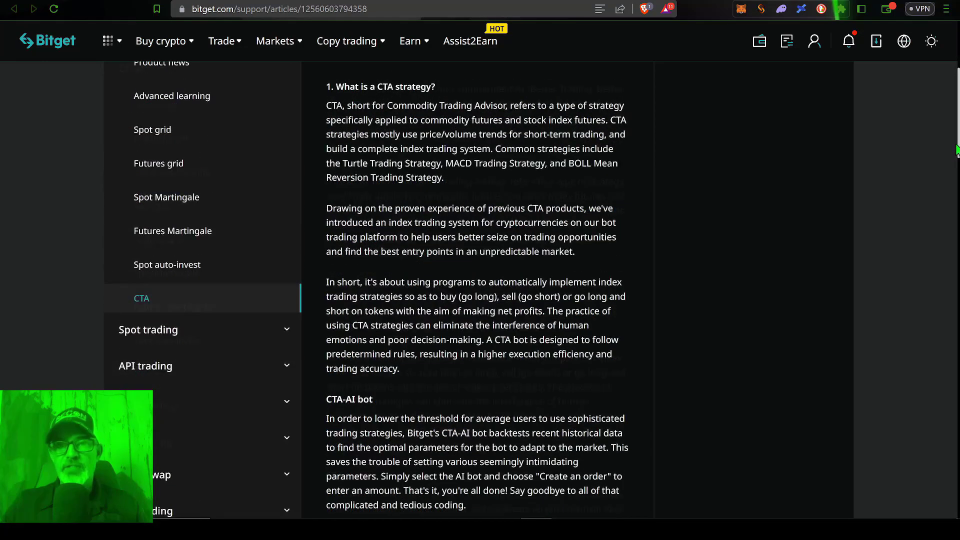
drag(955, 162, 956, 171)
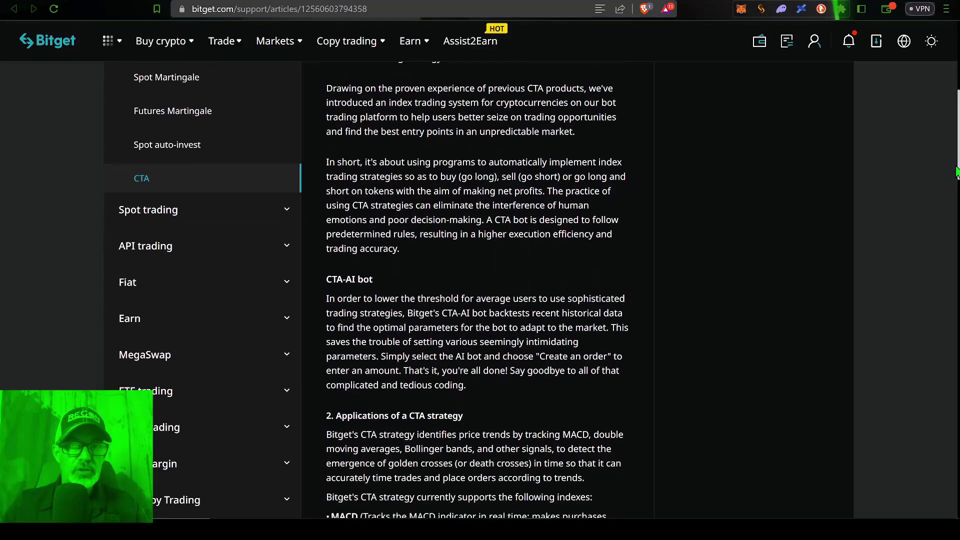
scroll(573, 193, down, 4)
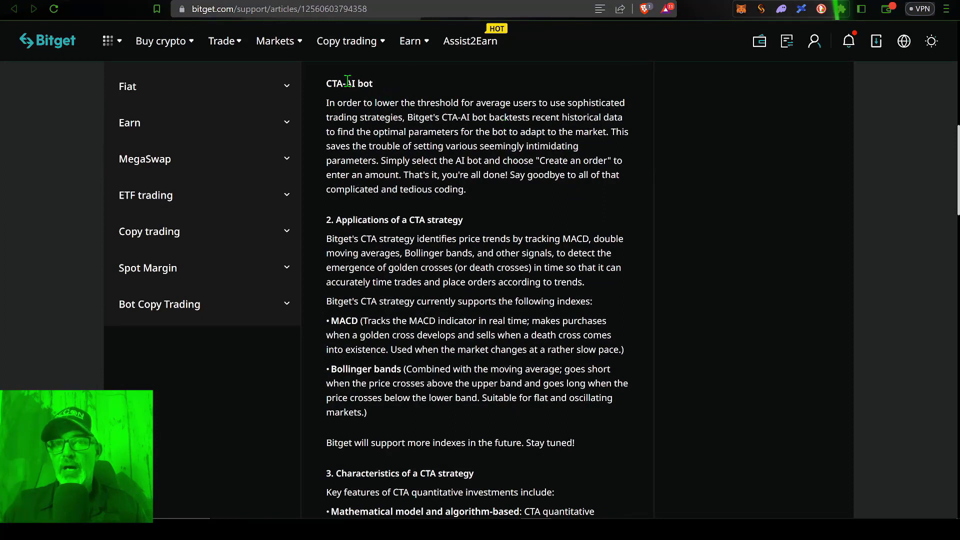
drag(346, 83, 375, 84)
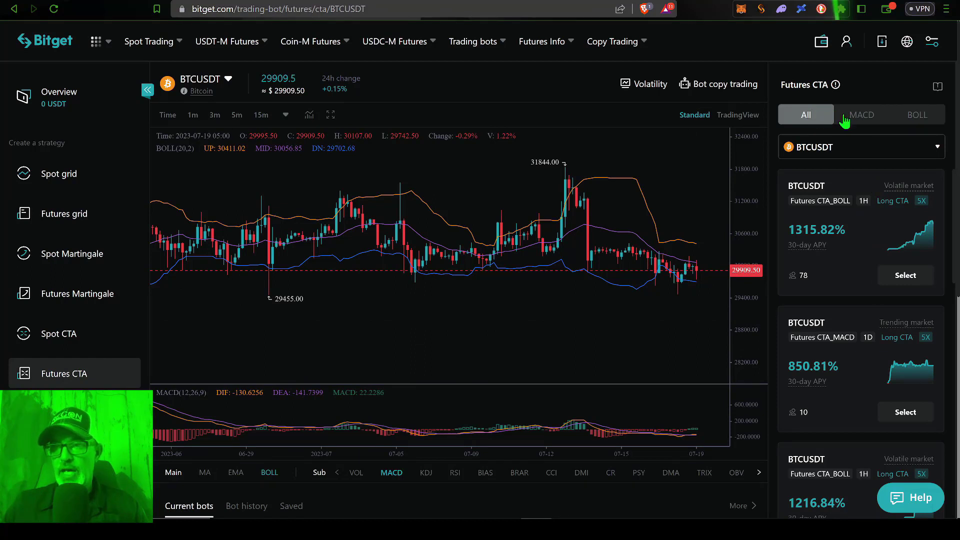
Step: Filter the BTCUSDT Futures CTA bot list by MACD, then switch the filter to BOLL
click(868, 119)
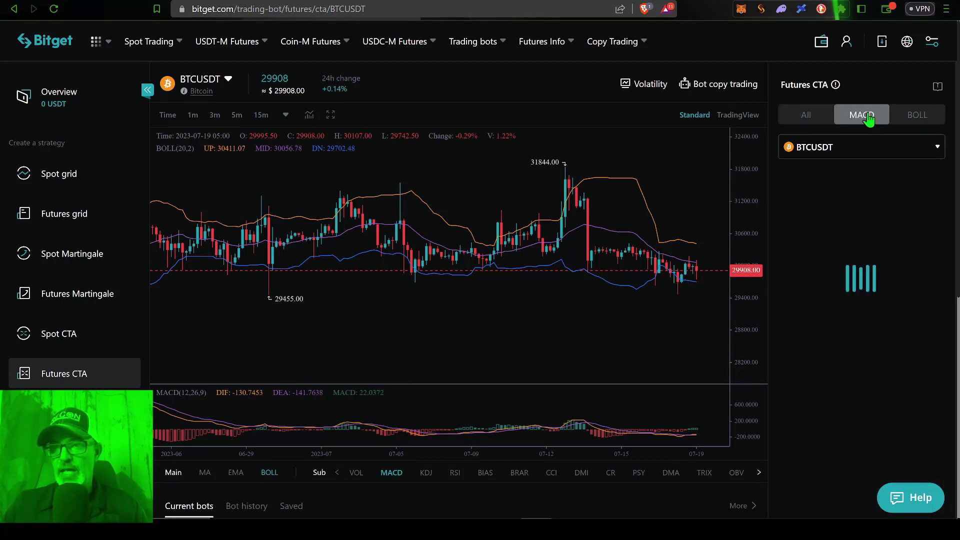
click(915, 119)
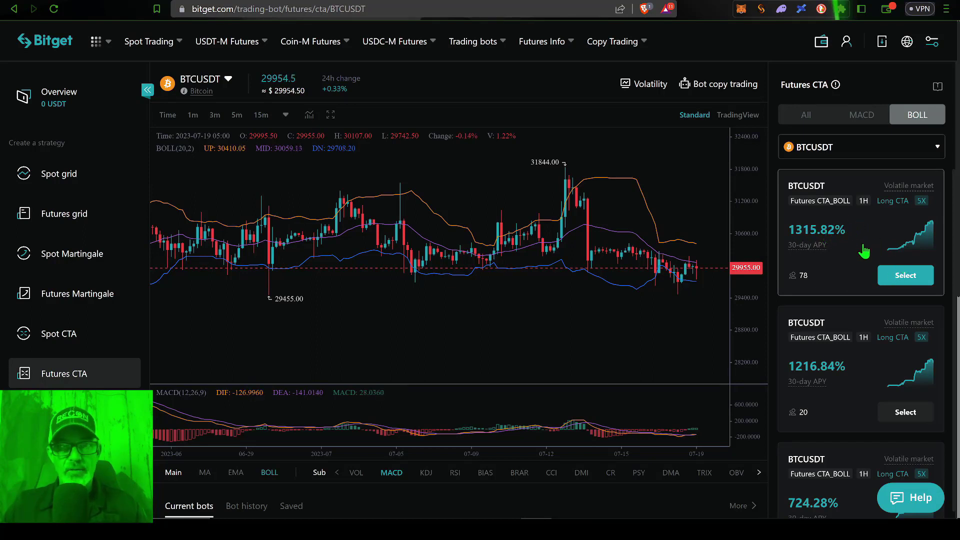
Step: Select the top BOLL bot (1315.82% APY) and view its APY, win-rate and parameter tooltips
click(904, 276)
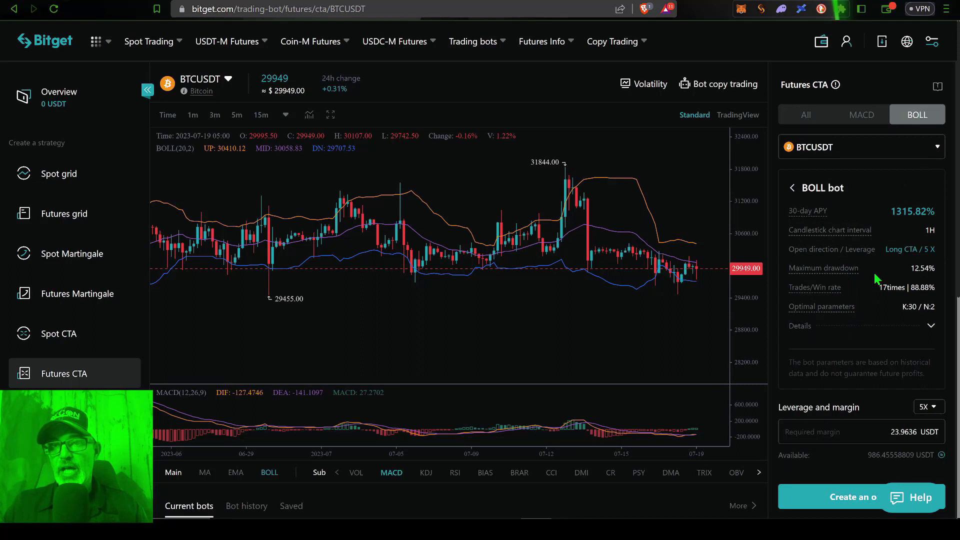
mouse_move(804, 212)
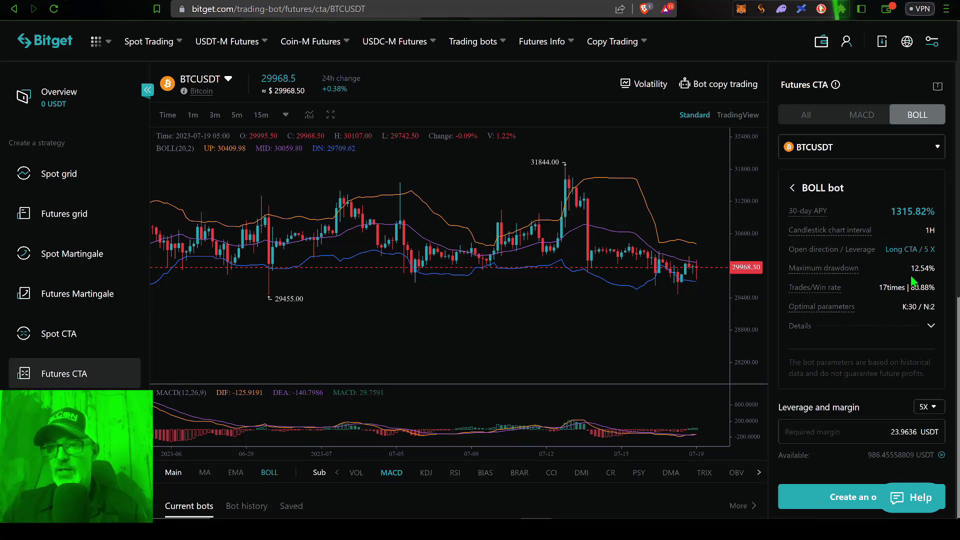
mouse_move(815, 287)
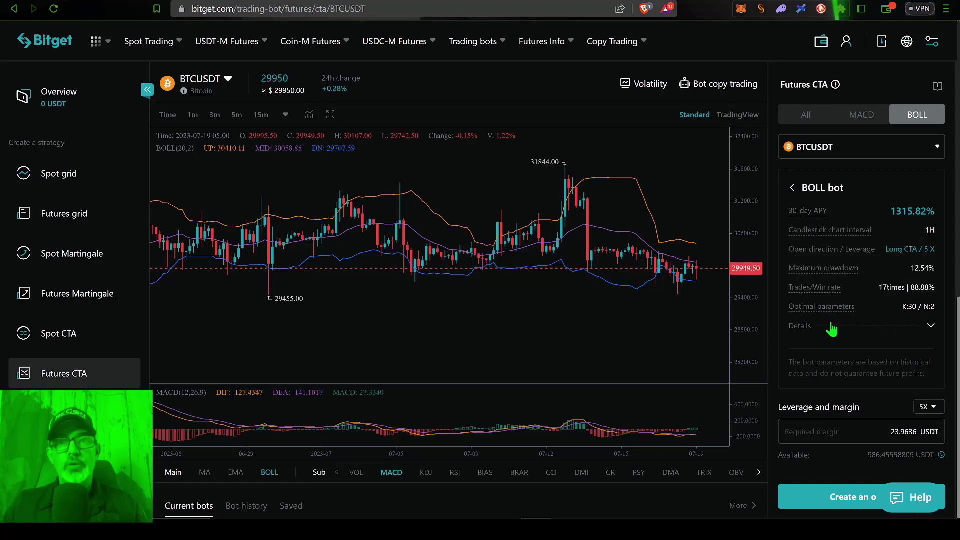
mouse_move(834, 306)
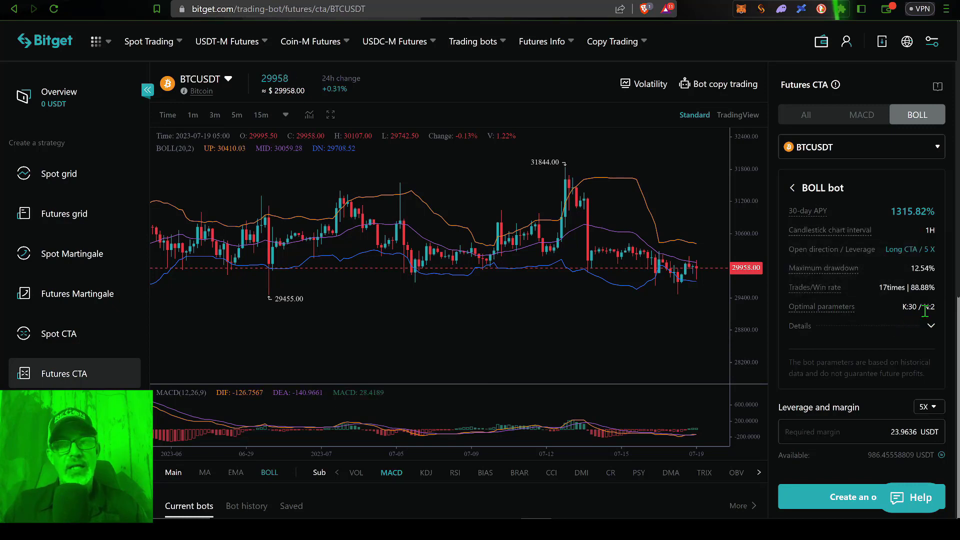
Step: Expand the bot's Details and highlight the rule to open a long below the lower band
click(931, 328)
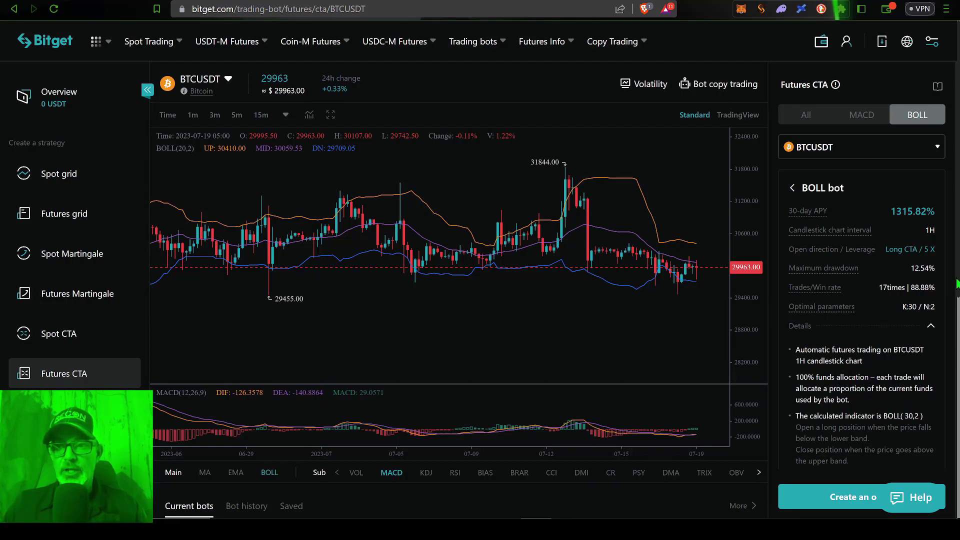
scroll(797, 312, down, 3)
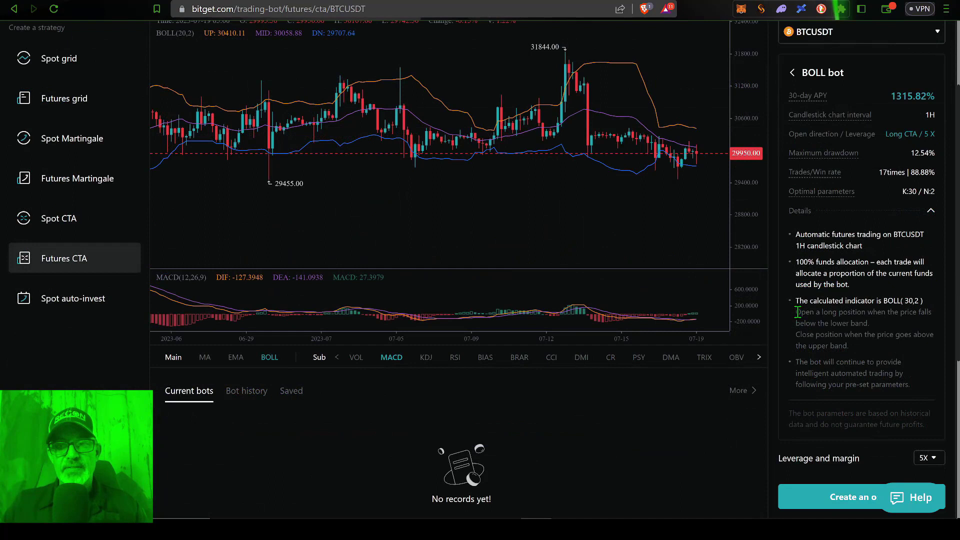
drag(797, 312, 916, 328)
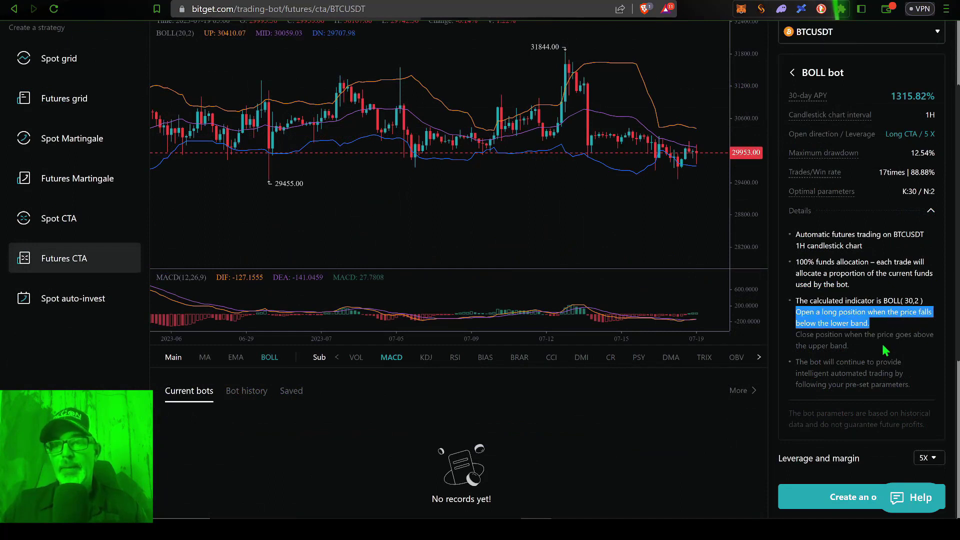
Step: Highlight the position-closing rule and the backtested-parameters note, then move down to Leverage and margin
drag(821, 338, 886, 348)
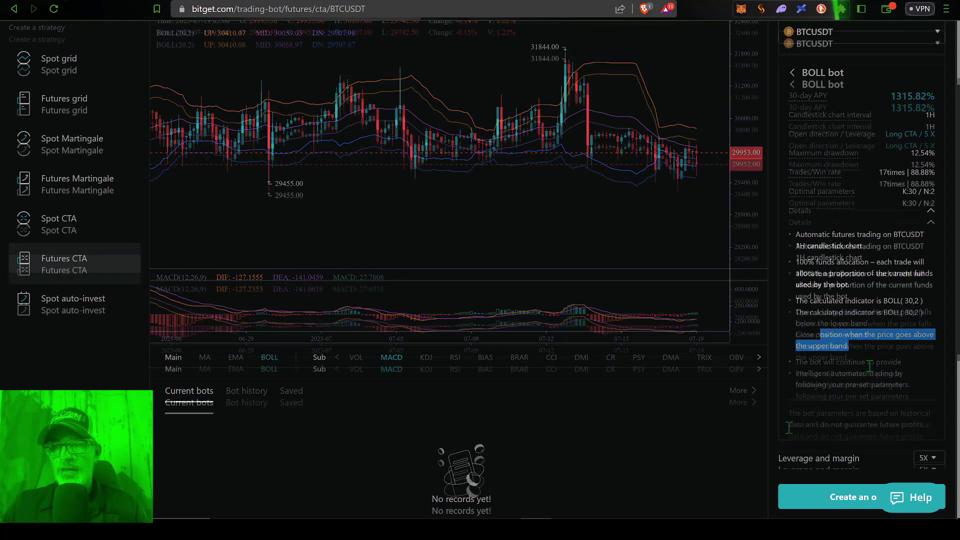
drag(789, 425, 927, 437)
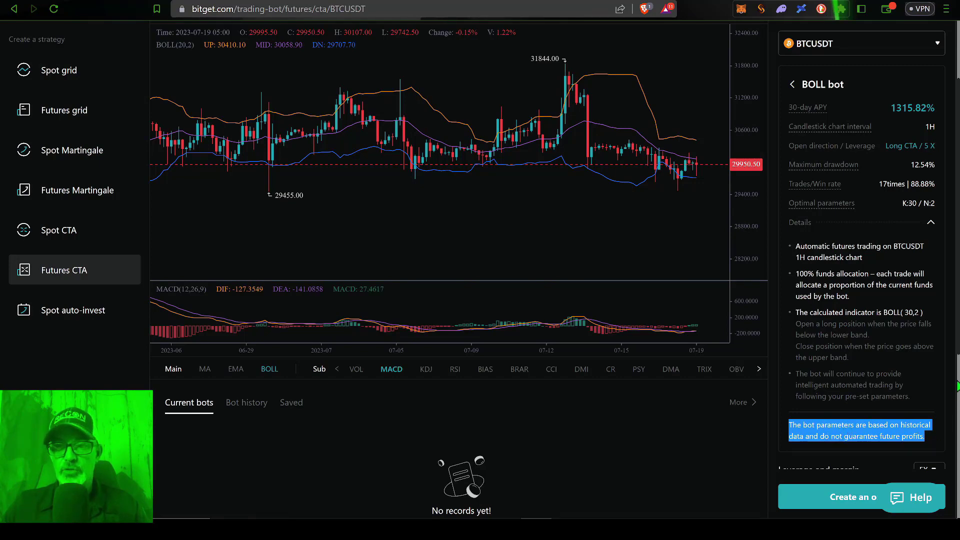
scroll(836, 174, down, 5)
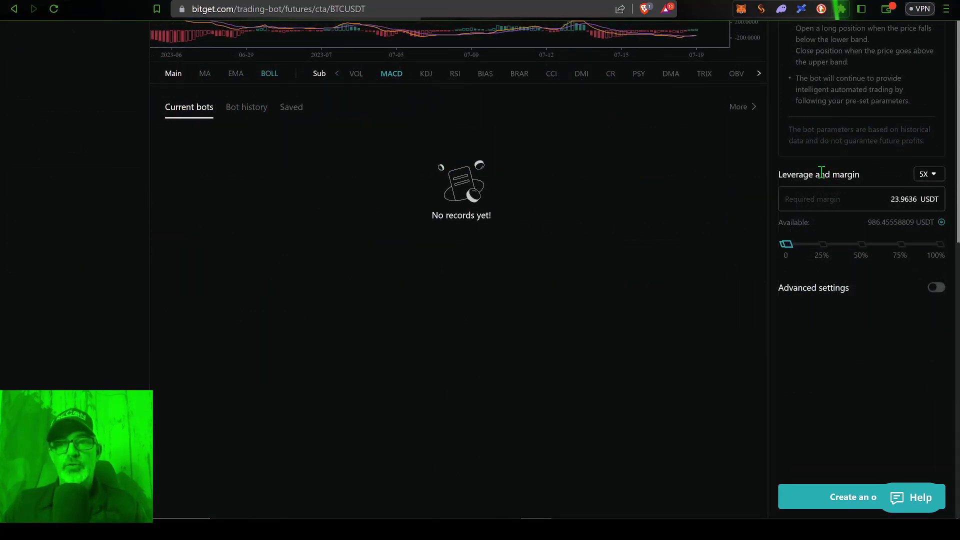
Step: Try 102X leverage, see the 10X maximum warning, and pull the leverage slider back down
click(932, 175)
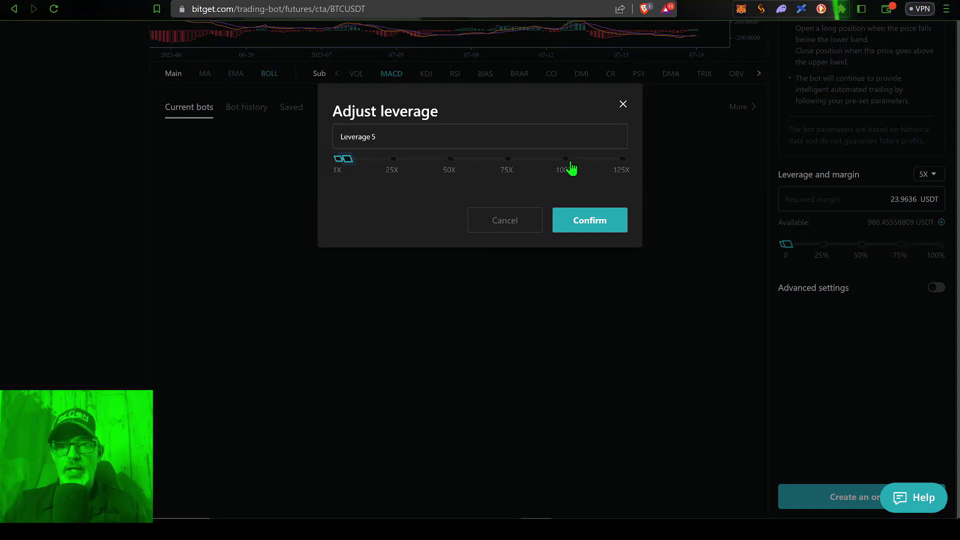
click(567, 160)
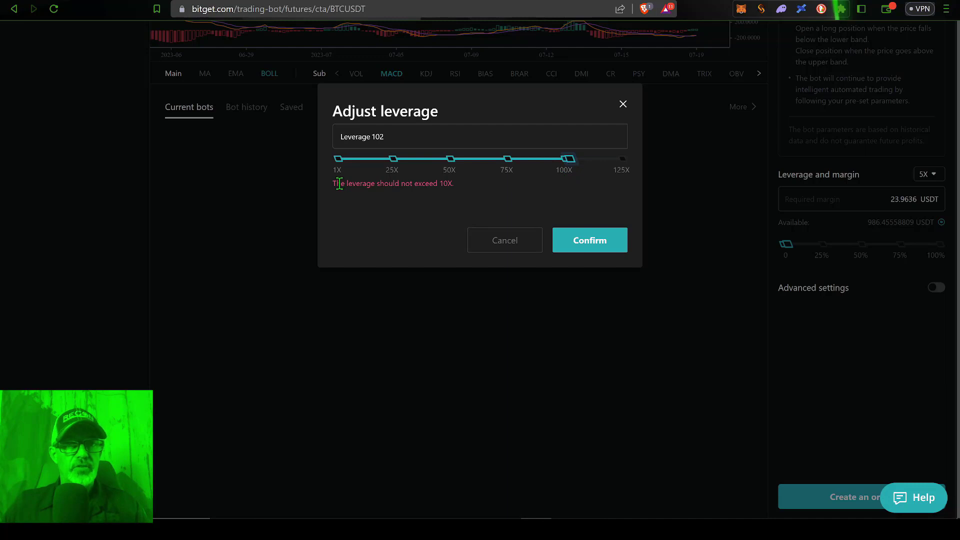
drag(338, 184, 468, 190)
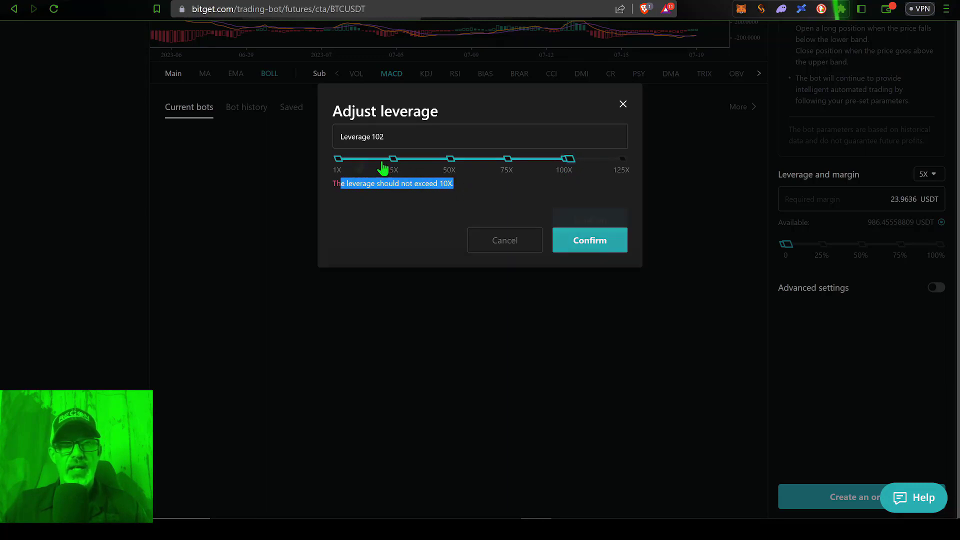
click(358, 163)
drag(358, 163, 346, 164)
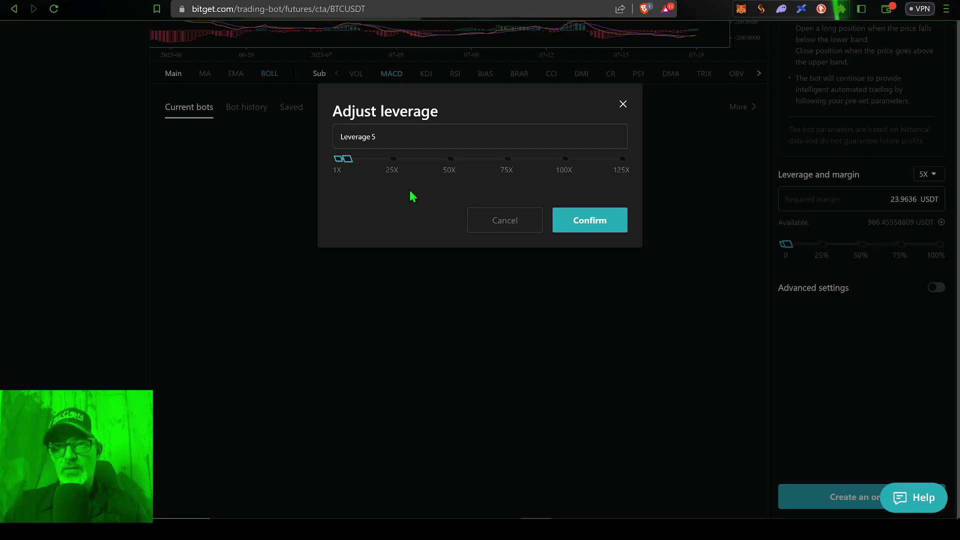
Step: Keep leverage at 5X and enter 500 USDT as the bot's required margin
click(471, 211)
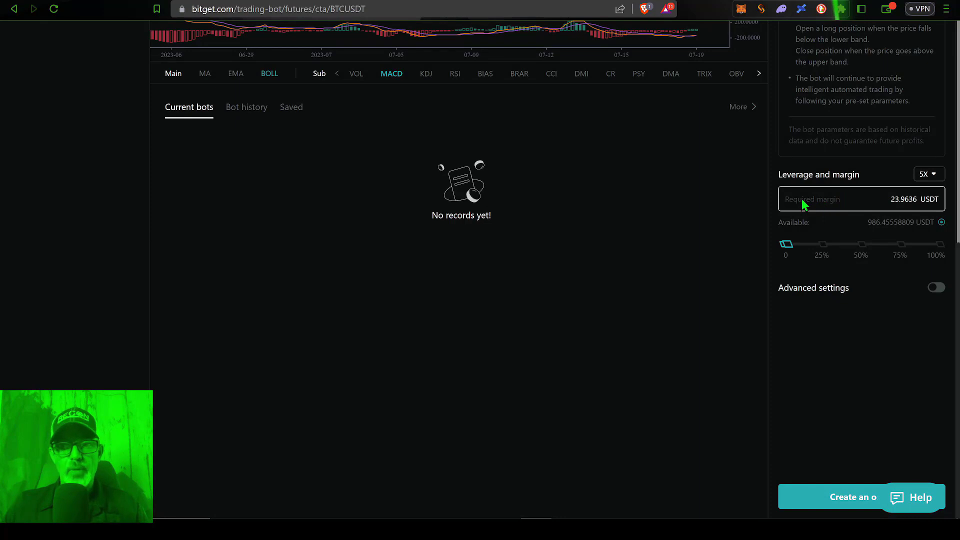
drag(889, 203, 917, 202)
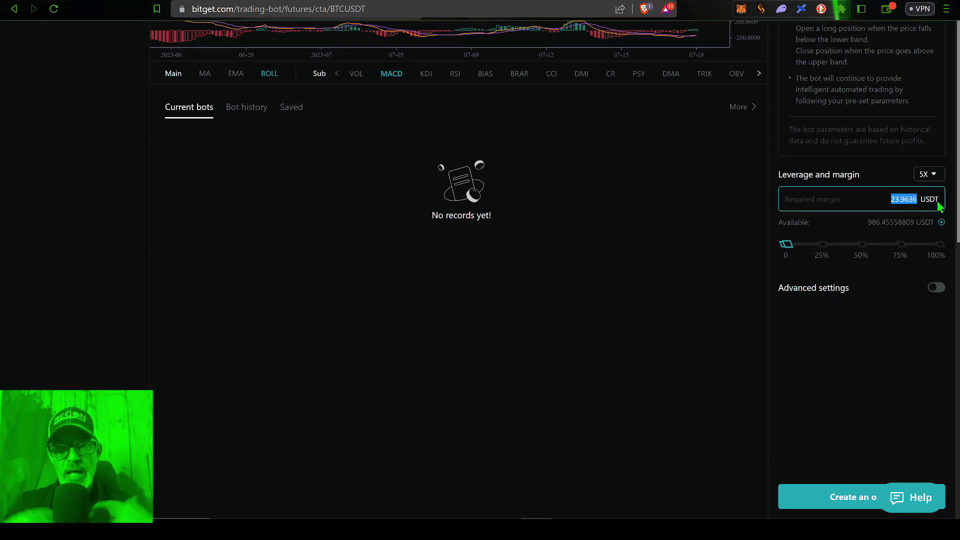
text(500)
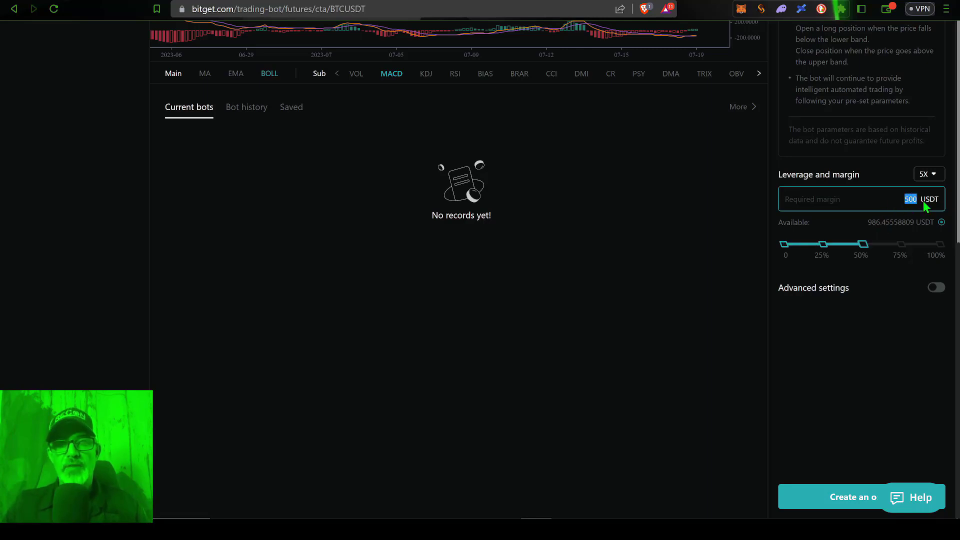
click(856, 202)
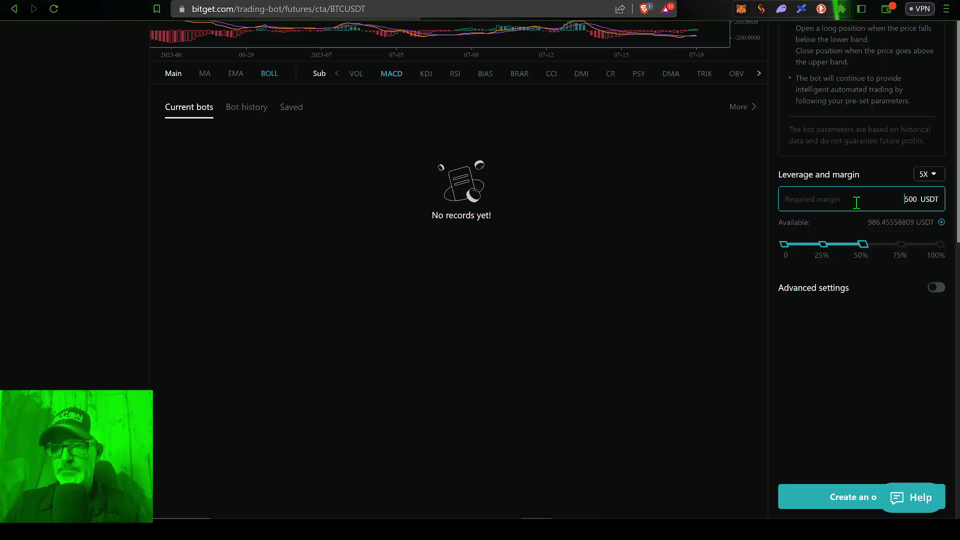
click(791, 260)
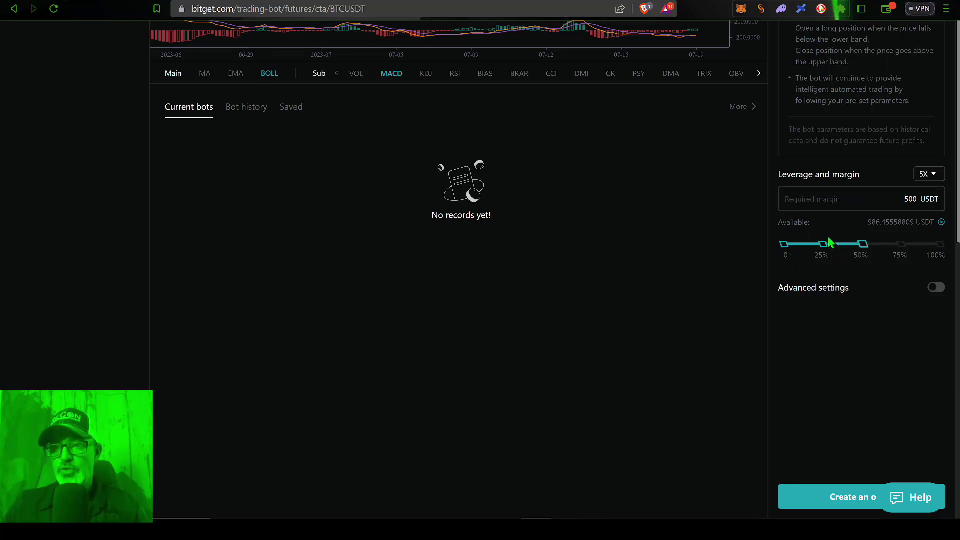
drag(777, 219, 941, 220)
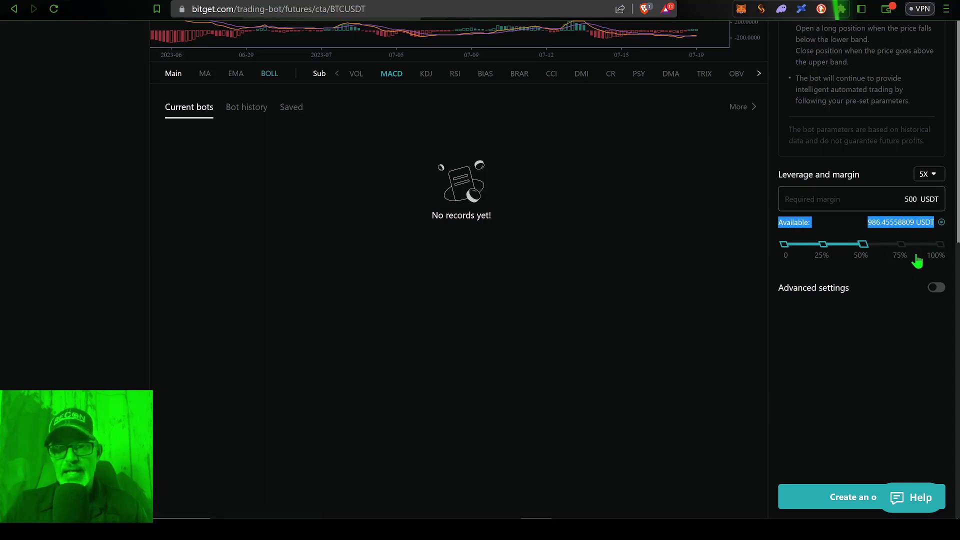
Step: Turn on Advanced settings and enter a 25% stop-loss, leaving take-profit blank
click(828, 295)
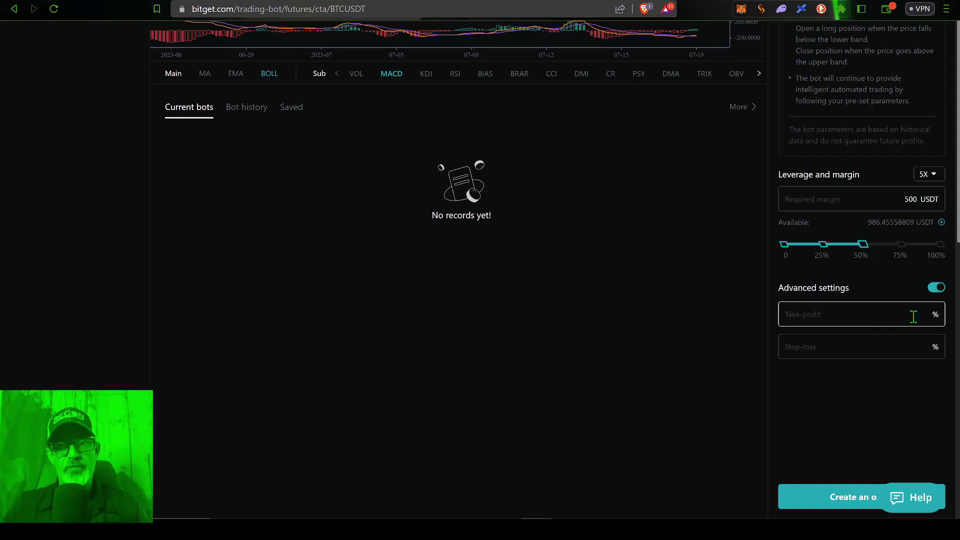
click(806, 352)
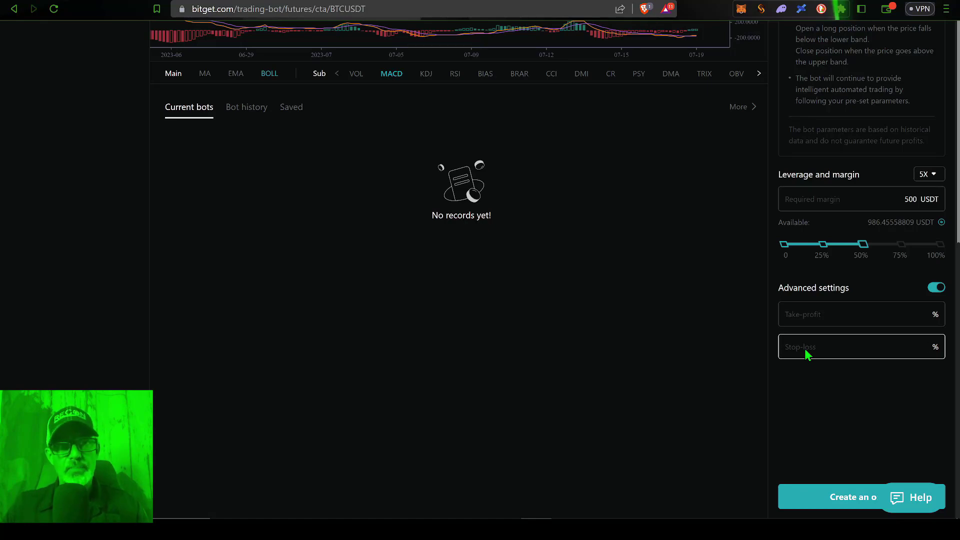
scroll(805, 349, up, 8)
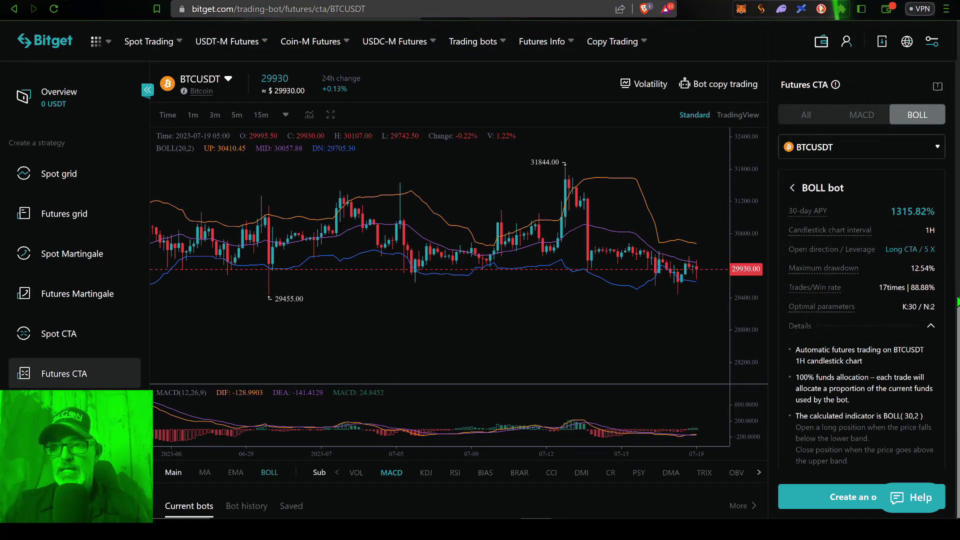
drag(958, 302, 954, 473)
scroll(952, 470, down, 2)
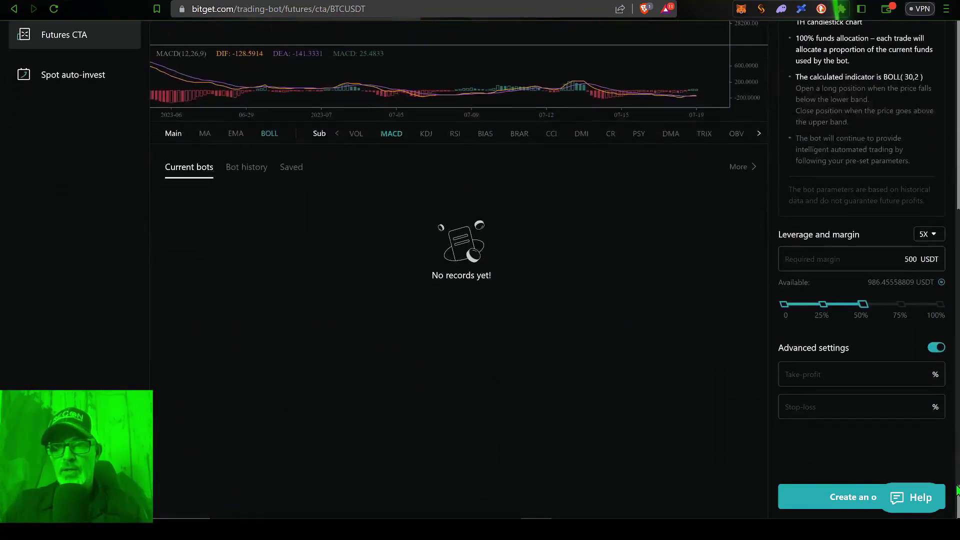
click(885, 390)
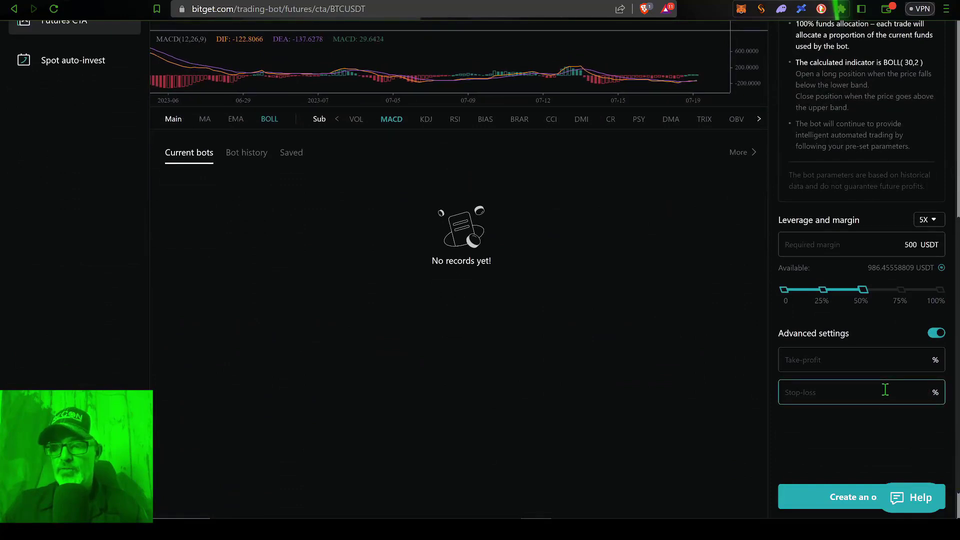
text(25)
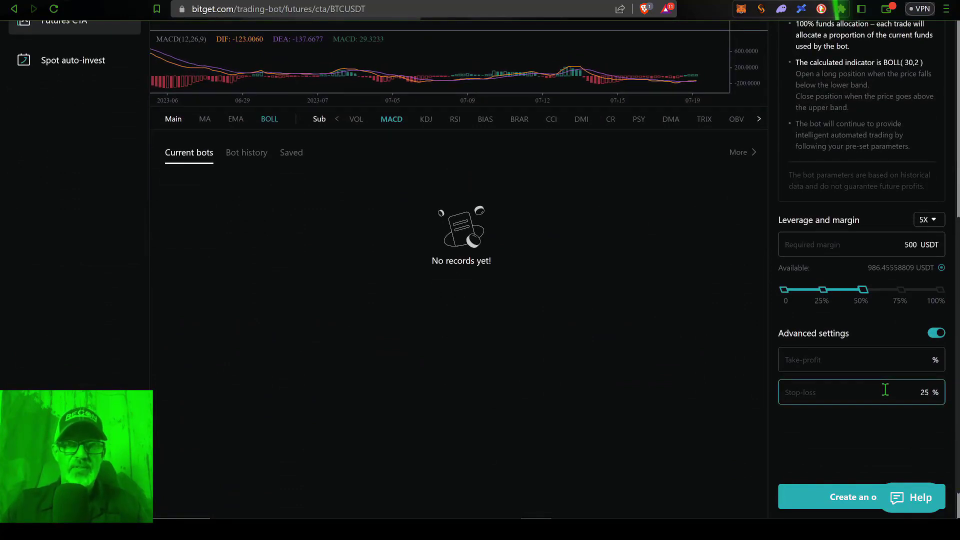
scroll(883, 386, down, 1)
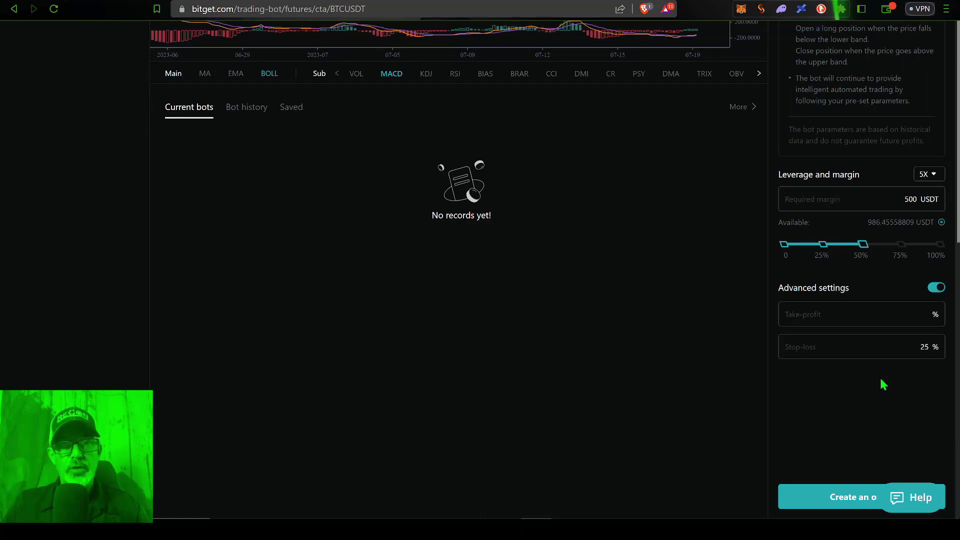
Step: Create the 5X BOLL bot and confirm its parameters so it starts running
click(833, 499)
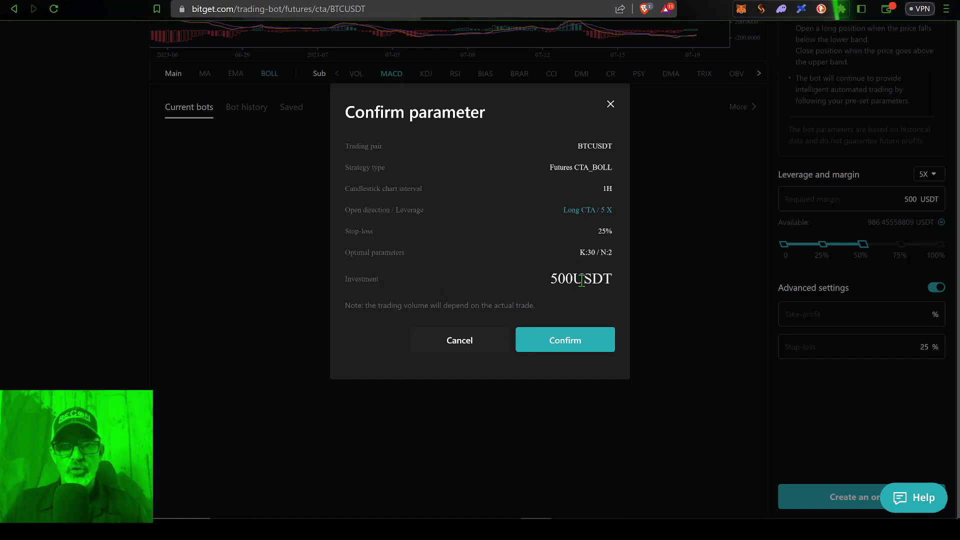
click(576, 344)
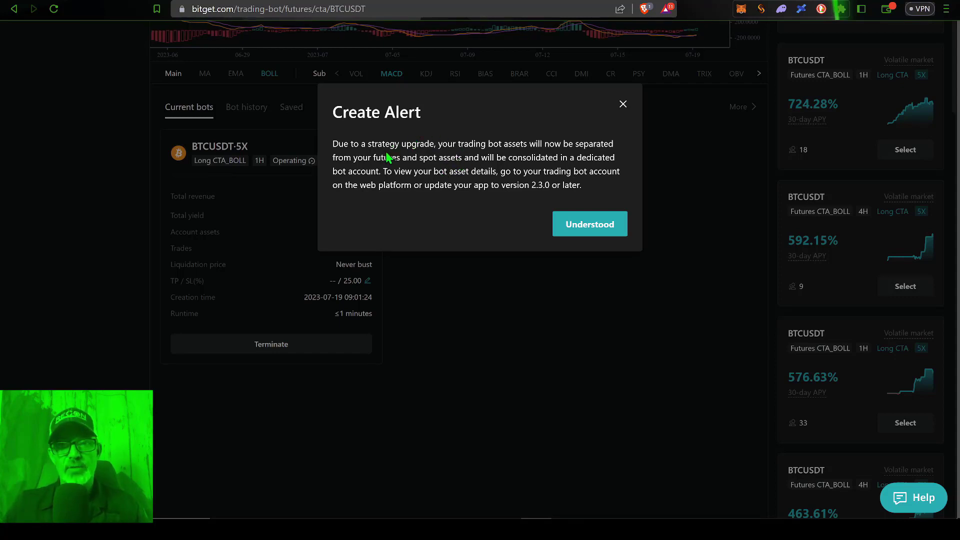
Step: Acknowledge the separate bot account notice so the BTCUSDT-5X bot shows 500 USDT assets
drag(383, 146, 569, 186)
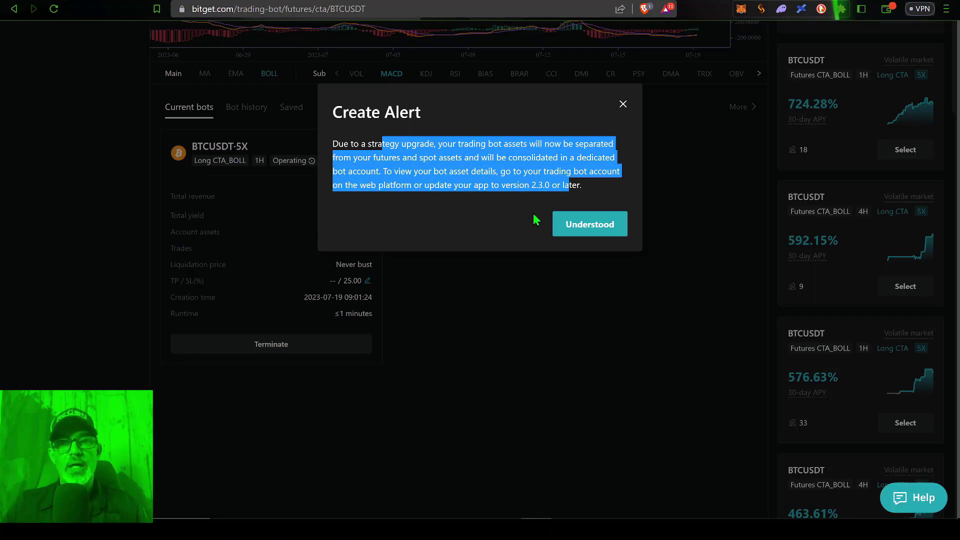
click(593, 233)
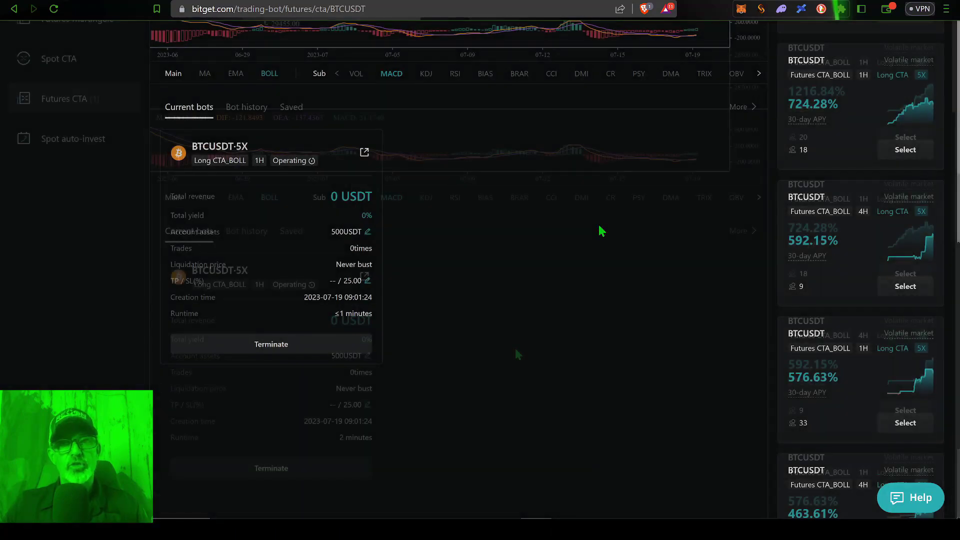